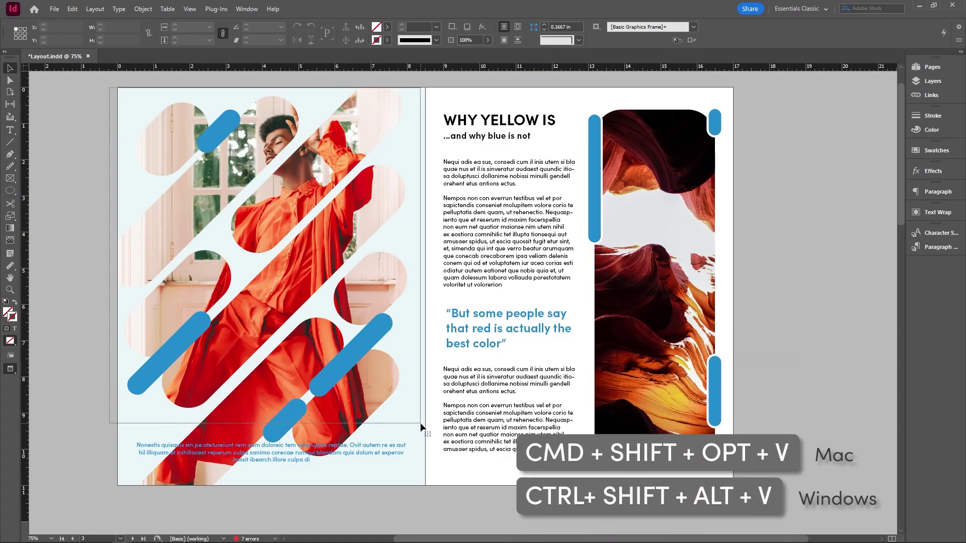
Copy the diagonal photo-cutout group and paste it in place on page 5 of the empty spread
{"action": "key", "text": "ctrl+shift+alt+v"}
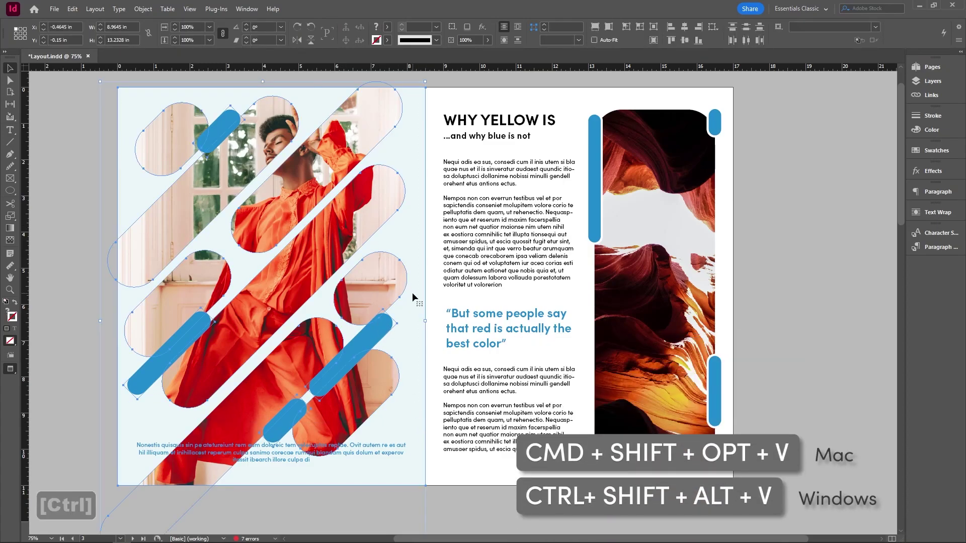
{"action": "key", "text": "ctrl+c"}
{"action": "scroll", "coordinate": [368, 265], "scroll_direction": "down", "scroll_amount": 5}
{"action": "scroll", "coordinate": [368, 265], "scroll_direction": "down", "scroll_amount": 5}
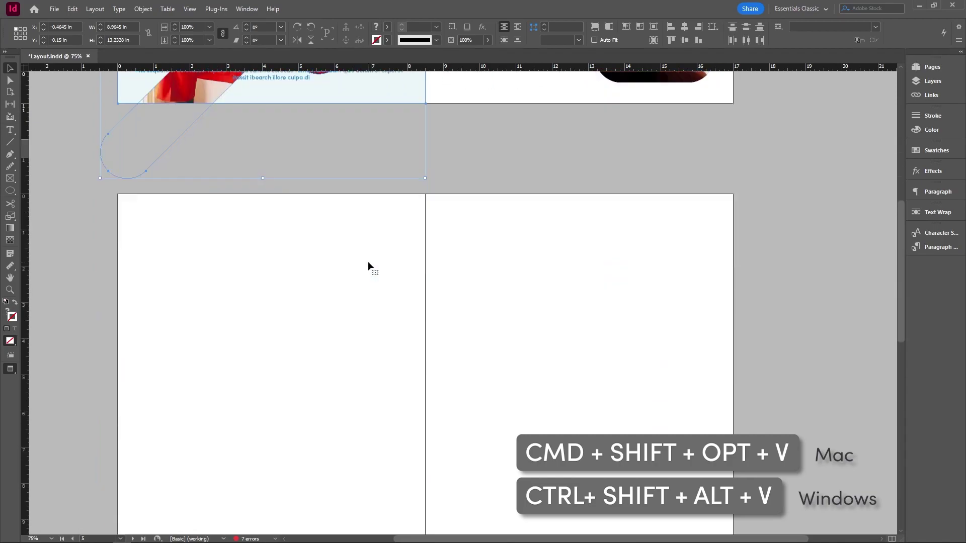
{"action": "left_click", "coordinate": [409, 252]}
{"action": "scroll", "coordinate": [410, 248], "scroll_direction": "down", "scroll_amount": 2}
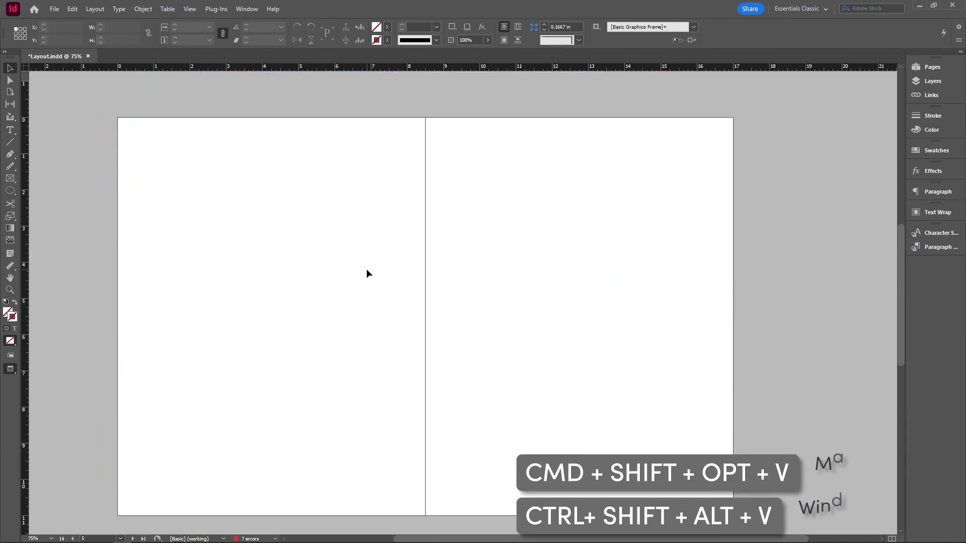
{"action": "key", "text": "ctrl+alt"}
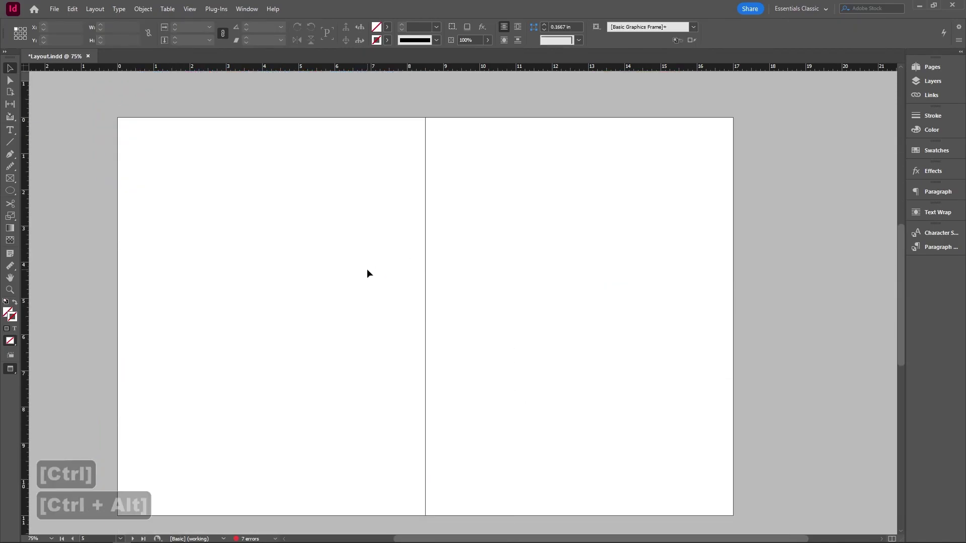
{"action": "key", "text": "ctrl+alt+shift+v"}
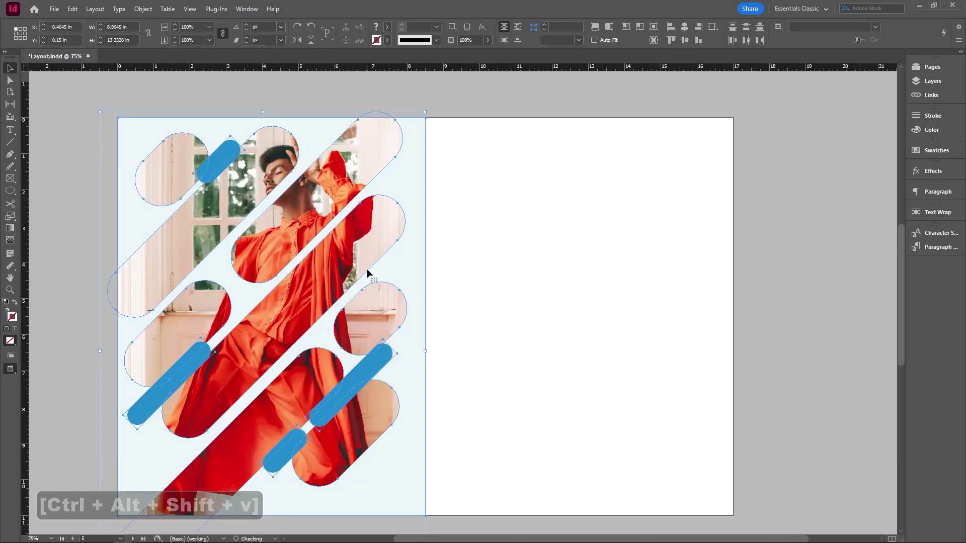
{"action": "left_click", "coordinate": [468, 240]}
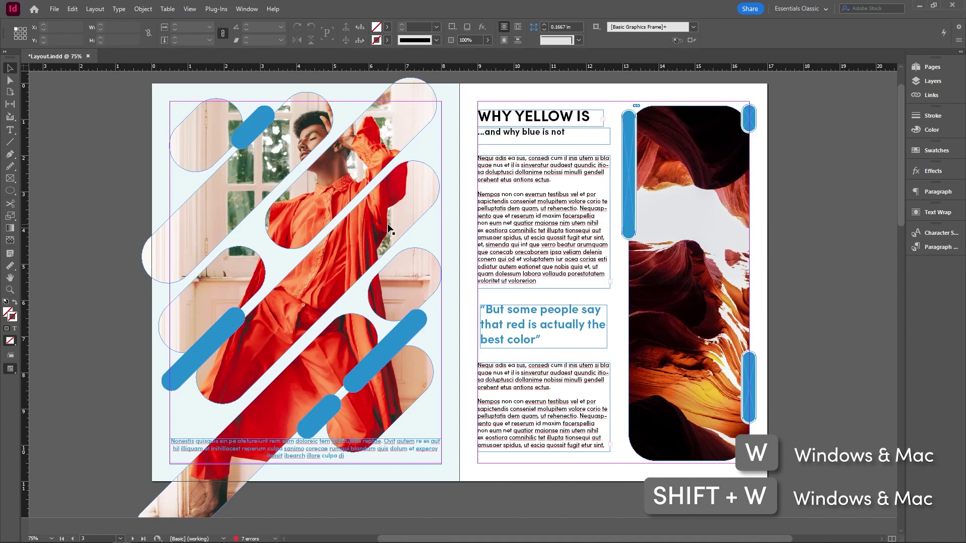
Switch to Preview mode so frame edges, guides and text underlines are hidden
{"action": "key", "text": "w"}
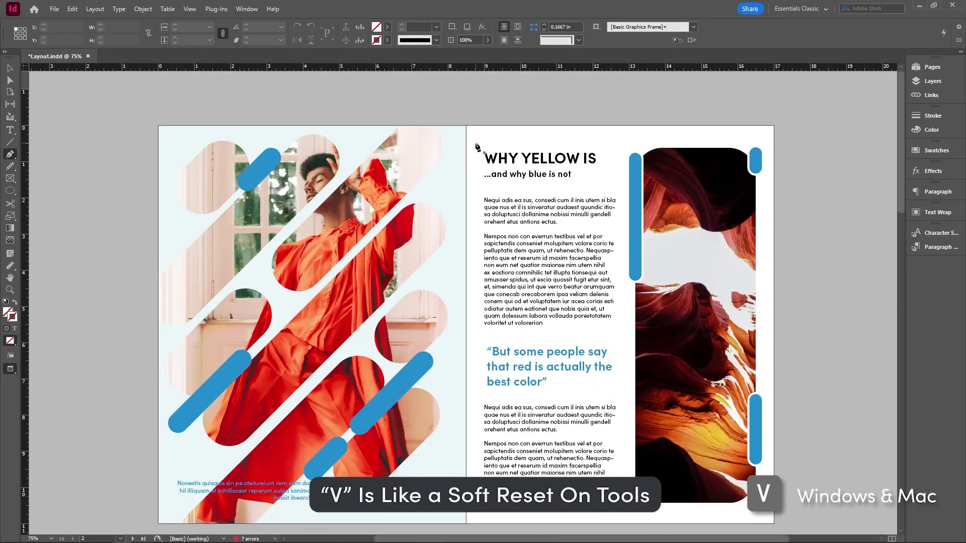
Switch from the Pen tool to the Selection tool and select the first body text frame
{"action": "key", "text": "v"}
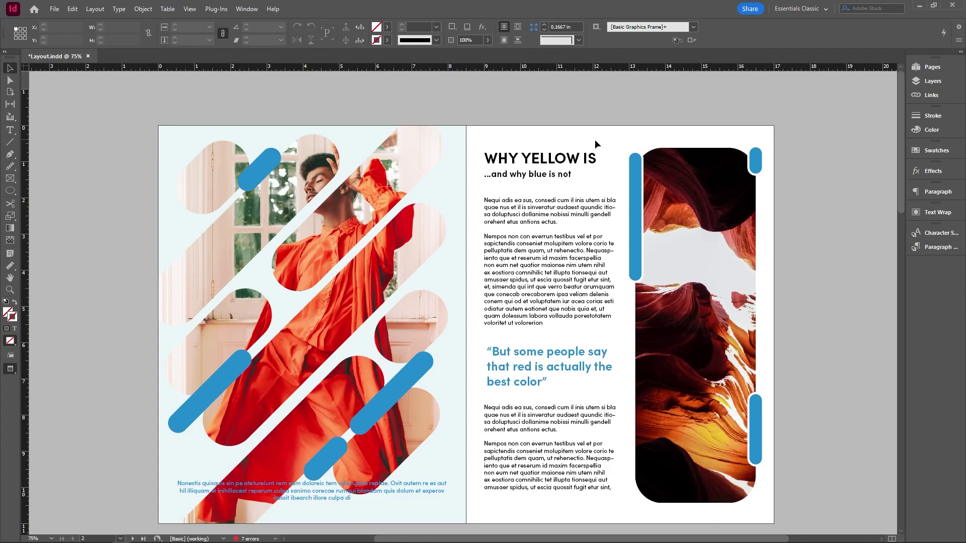
{"action": "scroll", "coordinate": [593, 141], "scroll_direction": "down", "scroll_amount": 2}
{"action": "left_click", "coordinate": [550, 188]}
{"action": "scroll", "coordinate": [568, 195], "scroll_direction": "up", "scroll_amount": 2}
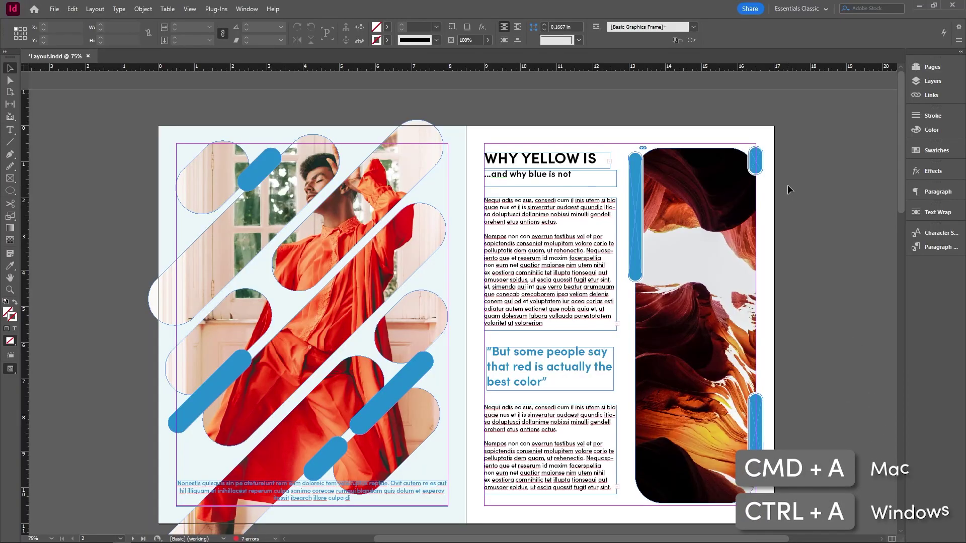
Select all objects, deselect them, then select the first body text frame
{"action": "key", "text": "ctrl+a"}
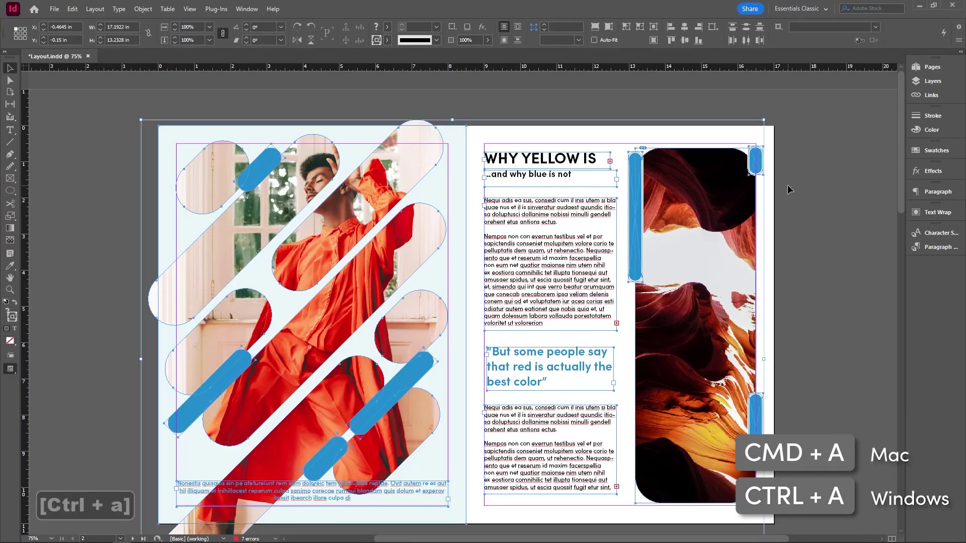
{"action": "key", "text": "Escape"}
{"action": "key", "text": "Escape"}
{"action": "key", "text": "Escape"}
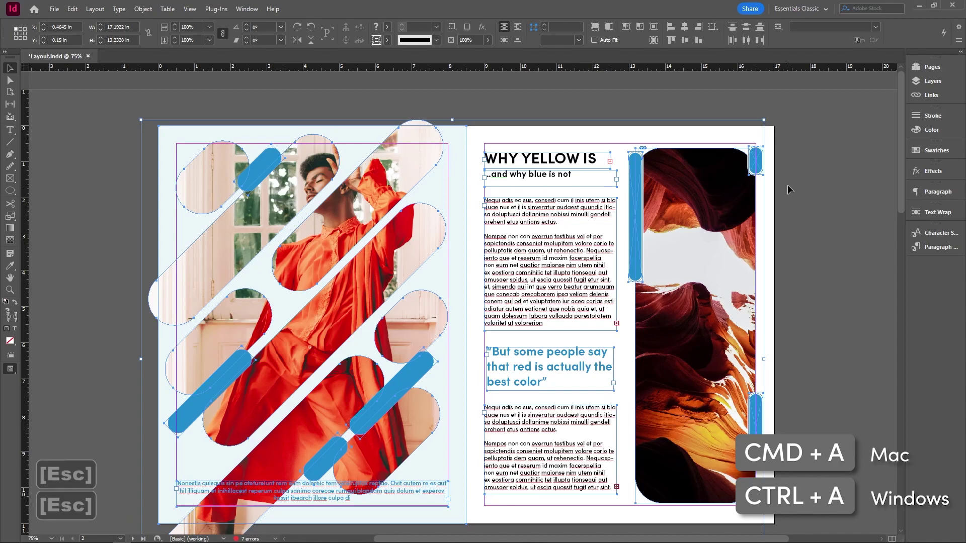
{"action": "left_click", "coordinate": [538, 288]}
Replace the frame's placeholder paragraphs with the line 'Start typing what I want'
{"action": "double_click", "coordinate": [544, 270]}
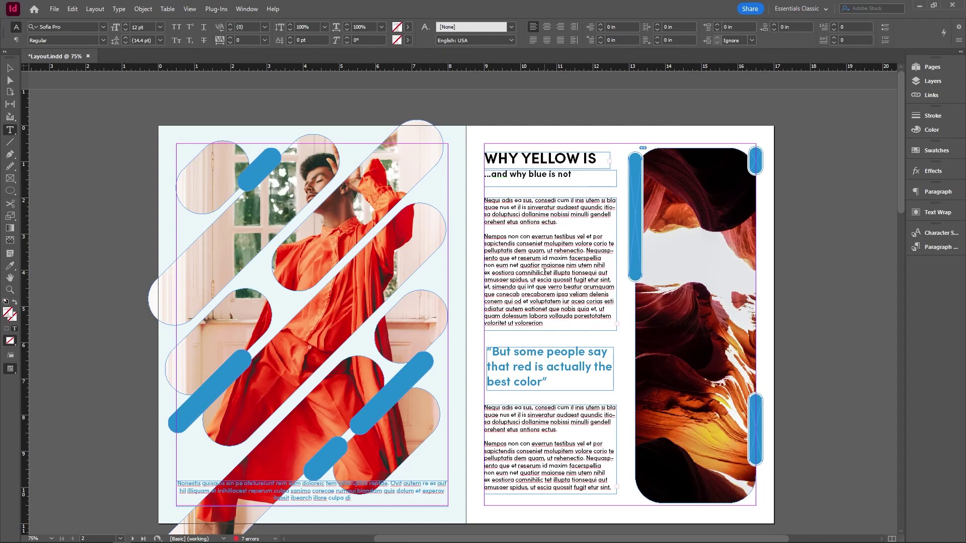
{"action": "key", "text": "ctrl+a"}
{"action": "key", "text": "BackSpace"}
{"action": "key", "text": "BackSpace"}
{"action": "type", "text": "Start ty"}
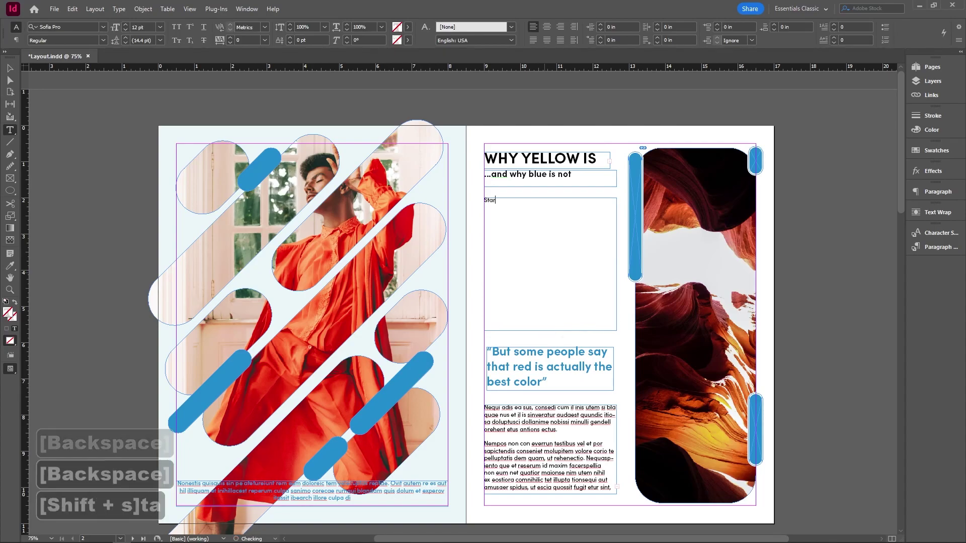
{"action": "type", "text": "pe"}
{"action": "key", "text": "BackSpace"}
{"action": "type", "text": "ing what I want"}
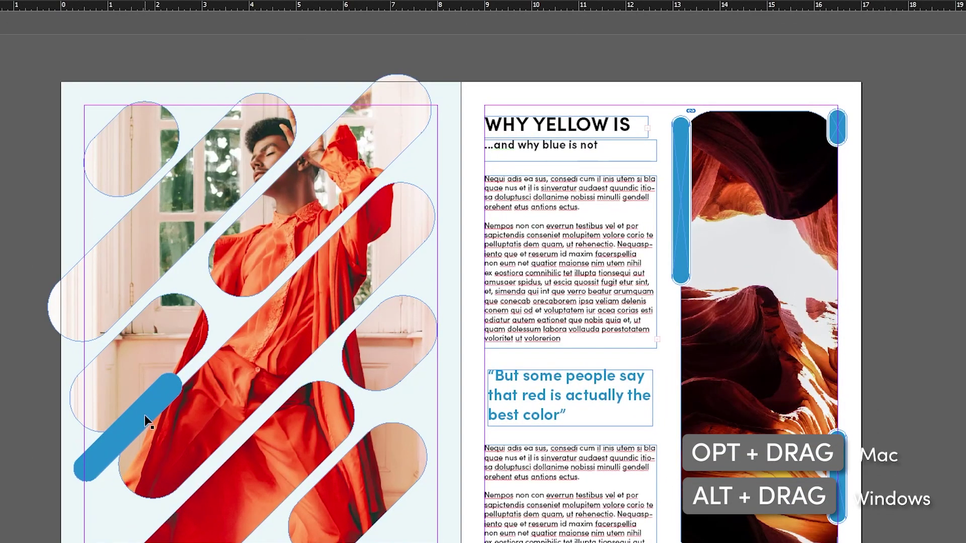
Duplicate a blue bar higher on the left page and shorten the lower-right bar to a stub
{"action": "left_click_drag", "start_coordinate": [144, 415], "coordinate": [370, 417]}
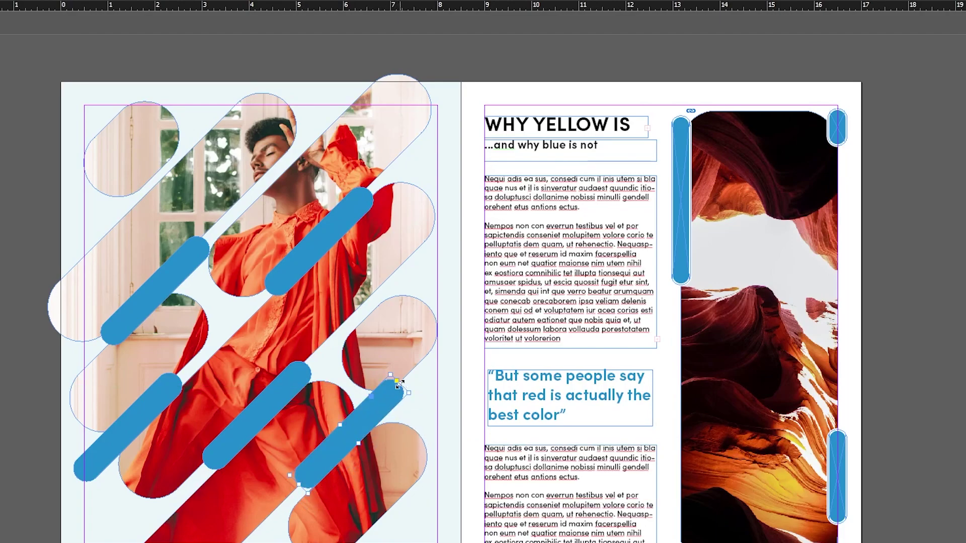
{"action": "left_click_drag", "start_coordinate": [399, 384], "coordinate": [357, 426]}
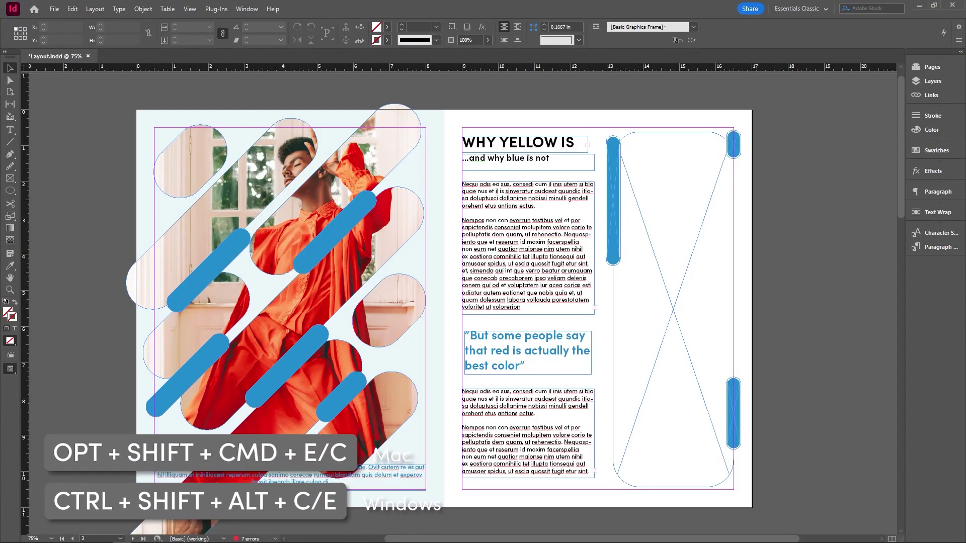
Place the man-in-sunglasses photo in the rounded frame, try Fit Content Proportionally, then settle on Fill Frame Proportionally
{"action": "left_click", "coordinate": [713, 308]}
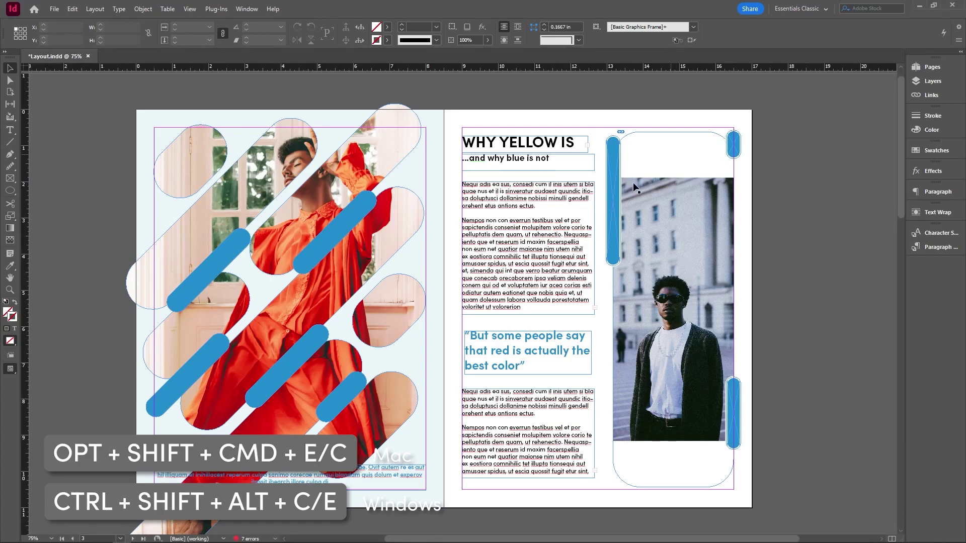
{"action": "left_click", "coordinate": [703, 188]}
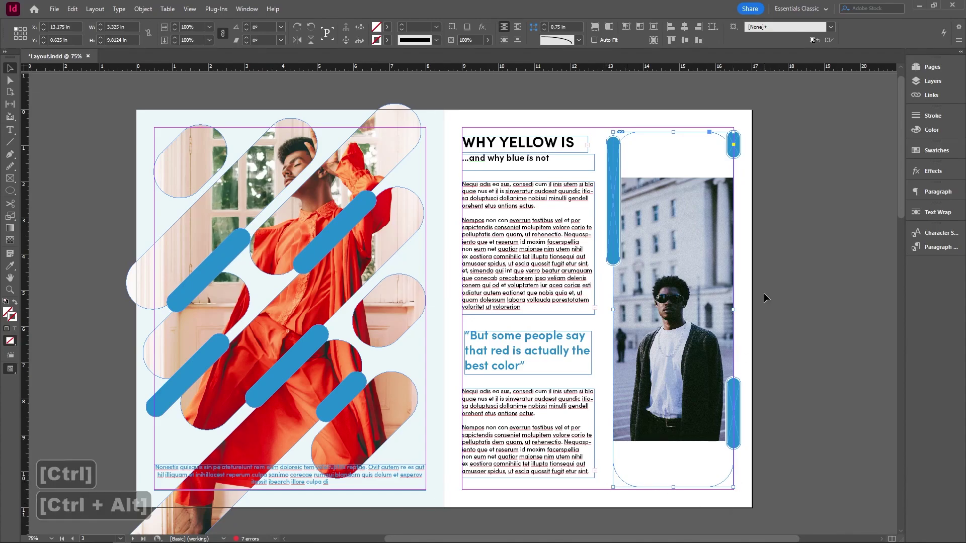
{"action": "key", "text": "ctrl+alt+shift+c"}
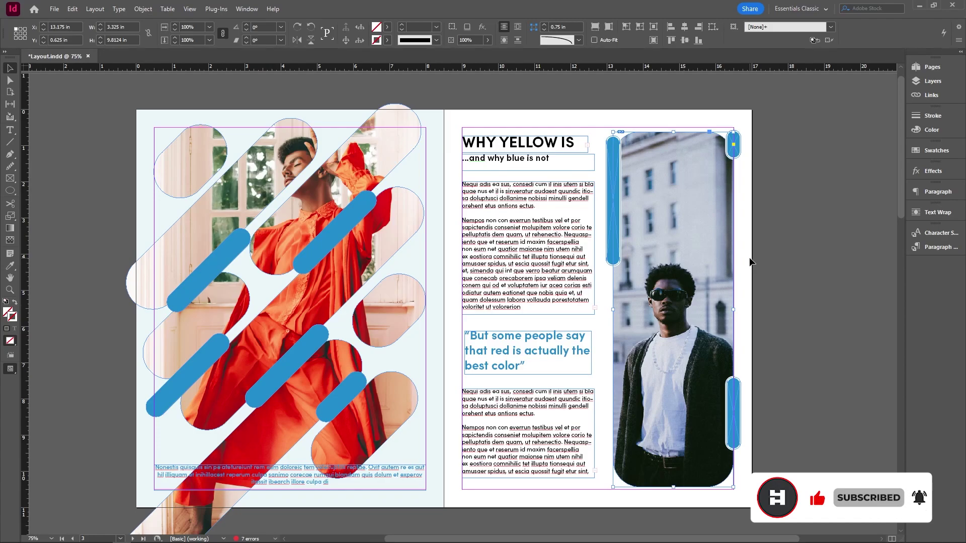
{"action": "key", "text": "ctrl"}
{"action": "key", "text": "ctrl+alt"}
{"action": "key", "text": "ctrl+alt+shift"}
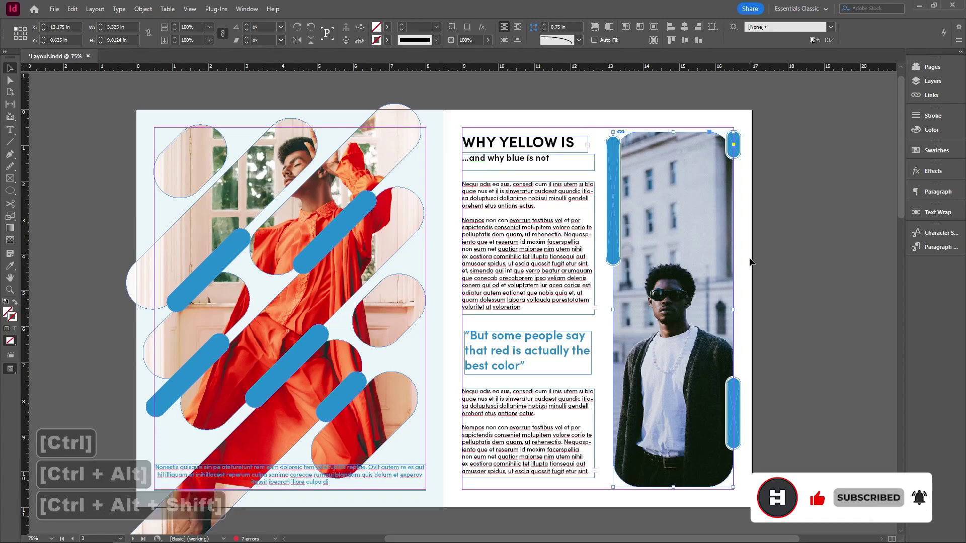
{"action": "key", "text": "ctrl+alt+shift+e"}
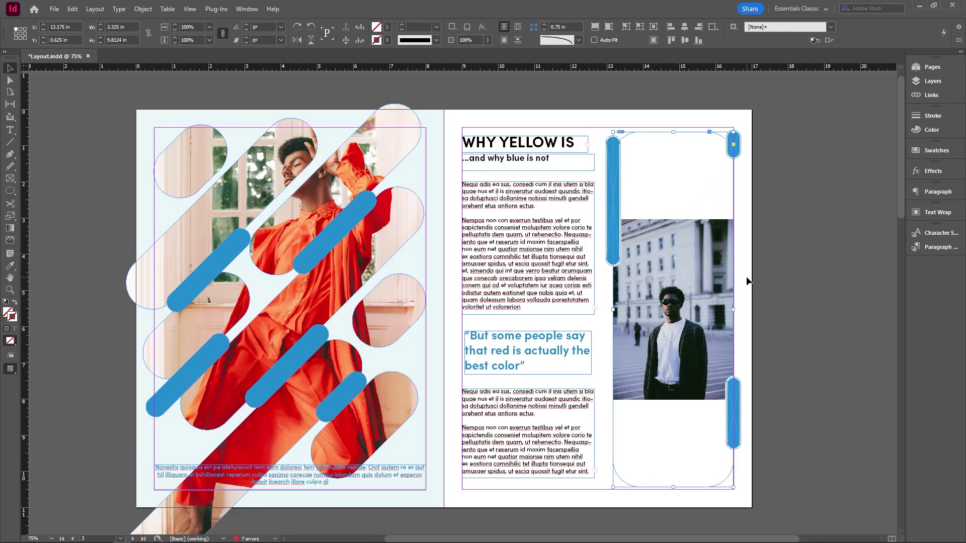
{"action": "key", "text": "ctrl+alt+shift+c"}
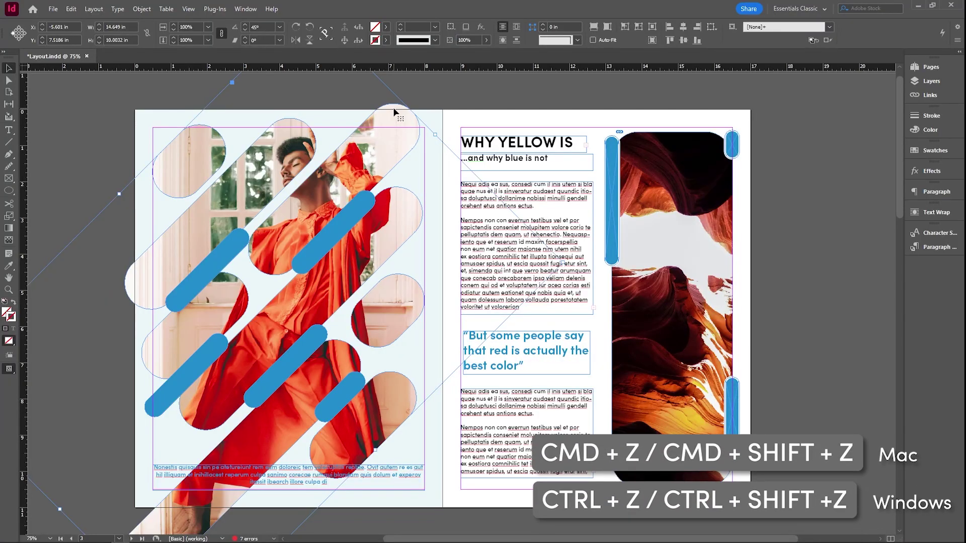
{"action": "key", "text": "Delete"}
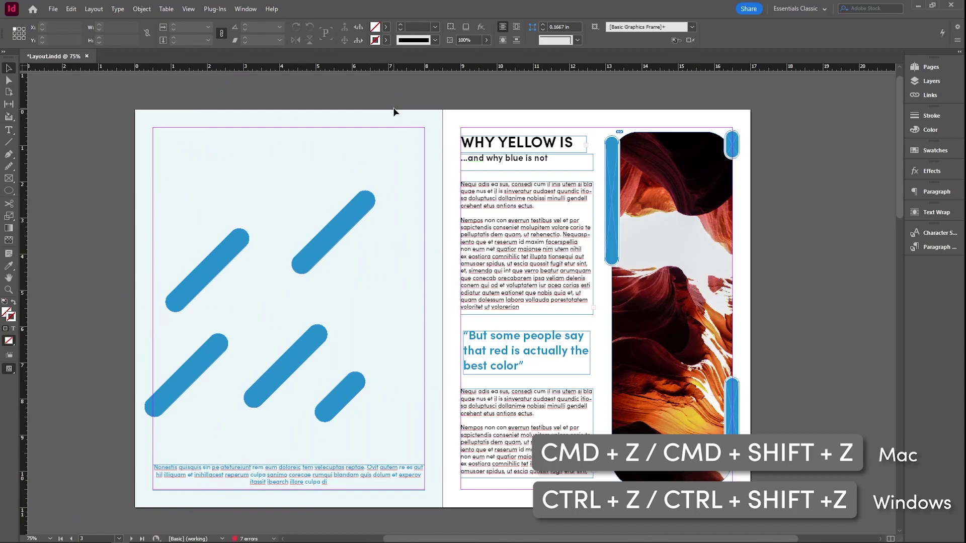
{"action": "key", "text": "ctrl"}
{"action": "key", "text": "ctrl+z"}
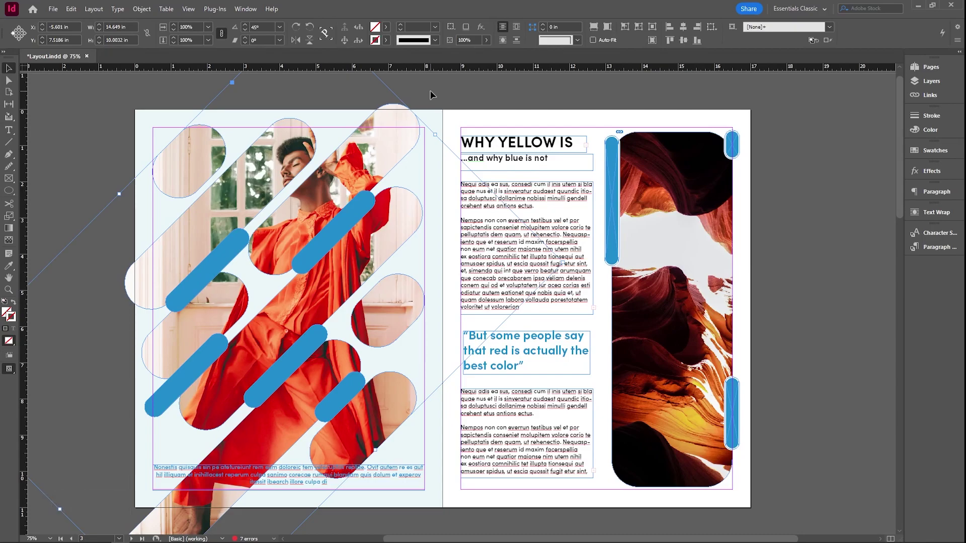
{"action": "key", "text": "ctrl+shift+z"}
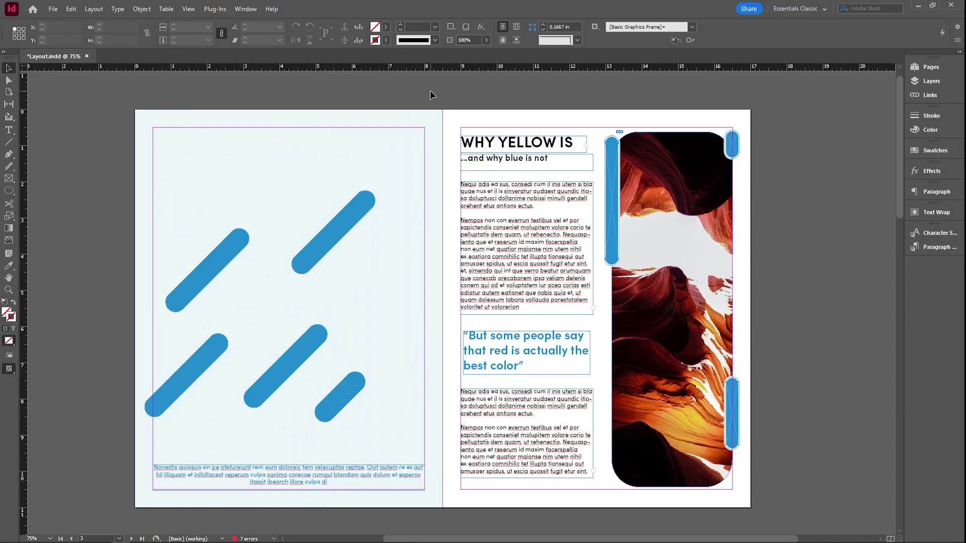
{"action": "key", "text": "ctrl+z"}
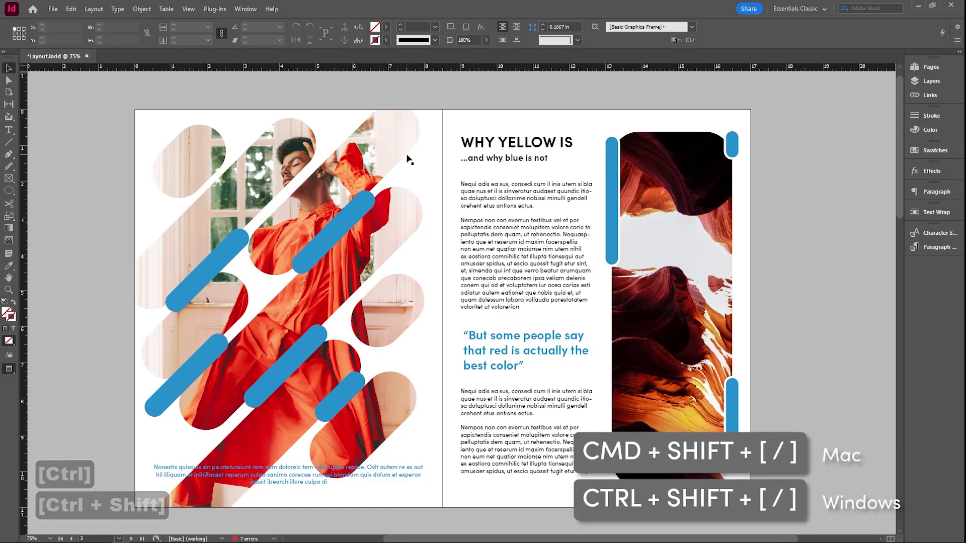
{"action": "key", "text": "ctrl+shift+bracketleft"}
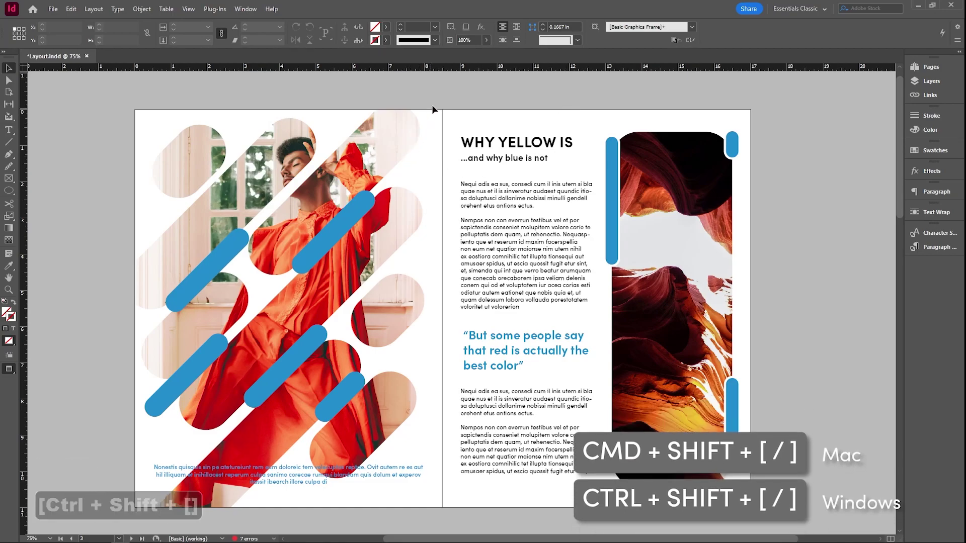
{"action": "left_click", "coordinate": [368, 214]}
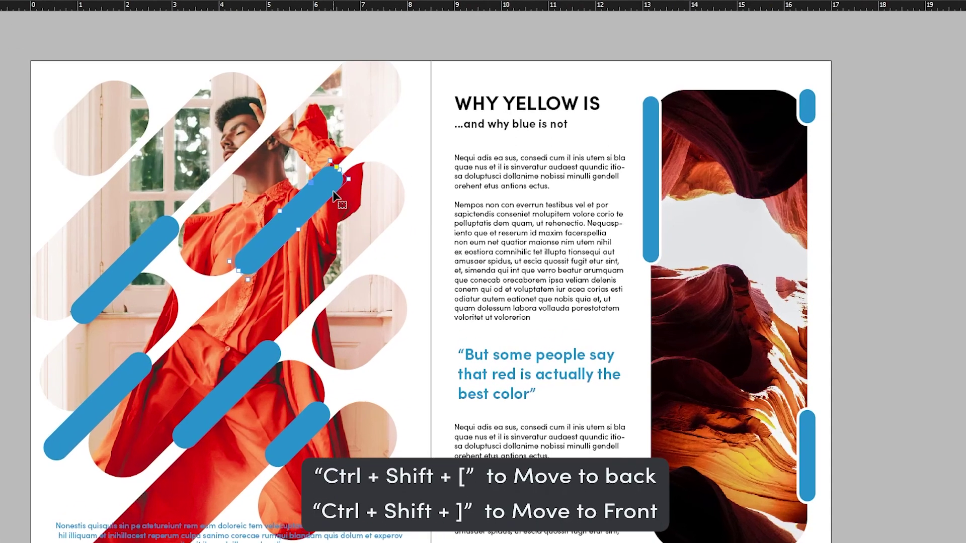
{"action": "key", "text": "ctrl+shift+bracketleft"}
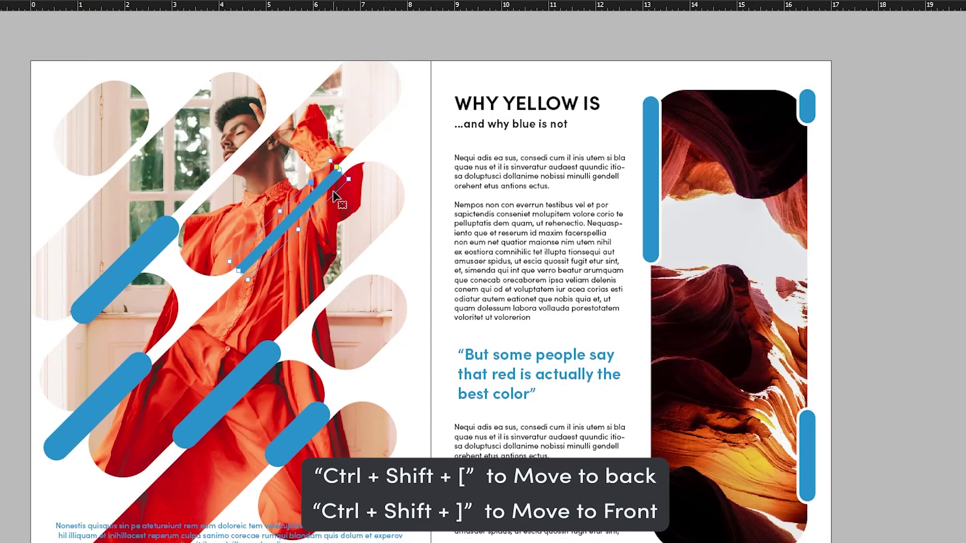
{"action": "key", "text": "ctrl+shift+bracketright"}
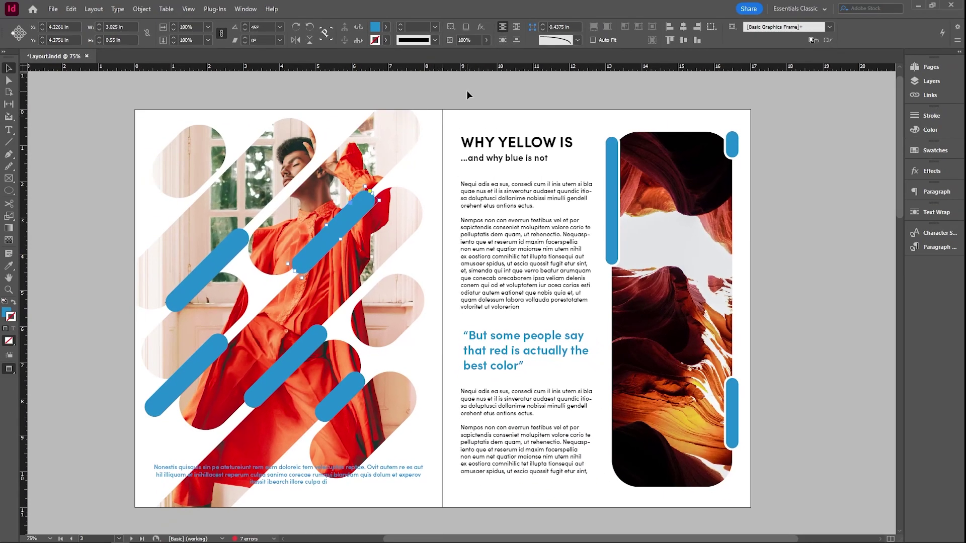
{"action": "left_click", "coordinate": [462, 34]}
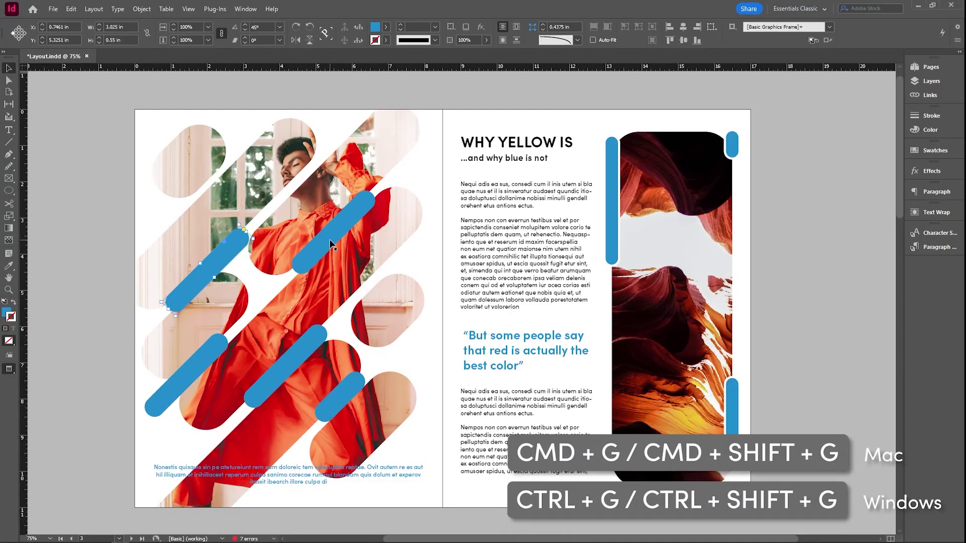
Group the left page's blue bars and move the group slightly right and down
{"action": "left_click", "coordinate": [331, 244], "text": "shift"}
{"action": "left_click", "coordinate": [255, 352], "text": "shift"}
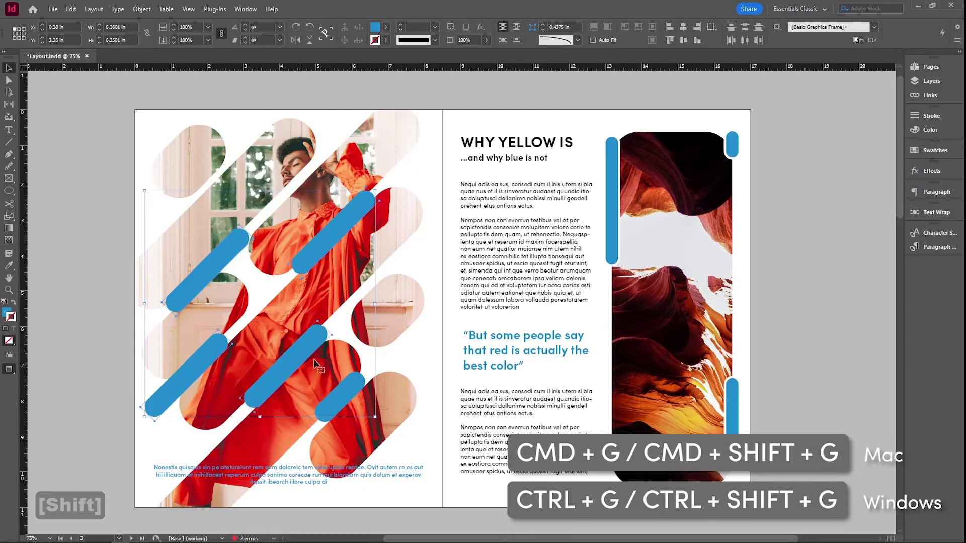
{"action": "left_click", "coordinate": [359, 401], "text": "shift"}
{"action": "left_click", "coordinate": [384, 326], "text": "shift"}
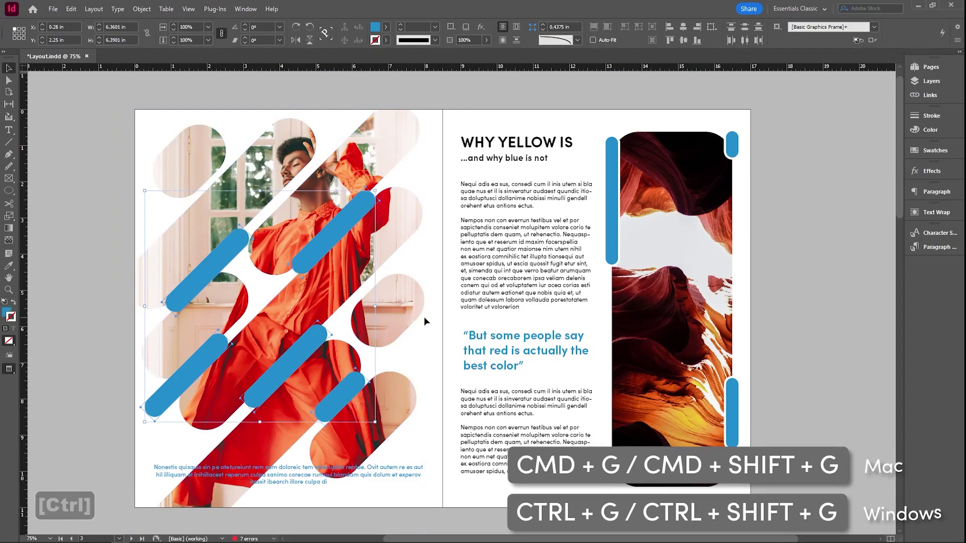
{"action": "key", "text": "ctrl+g"}
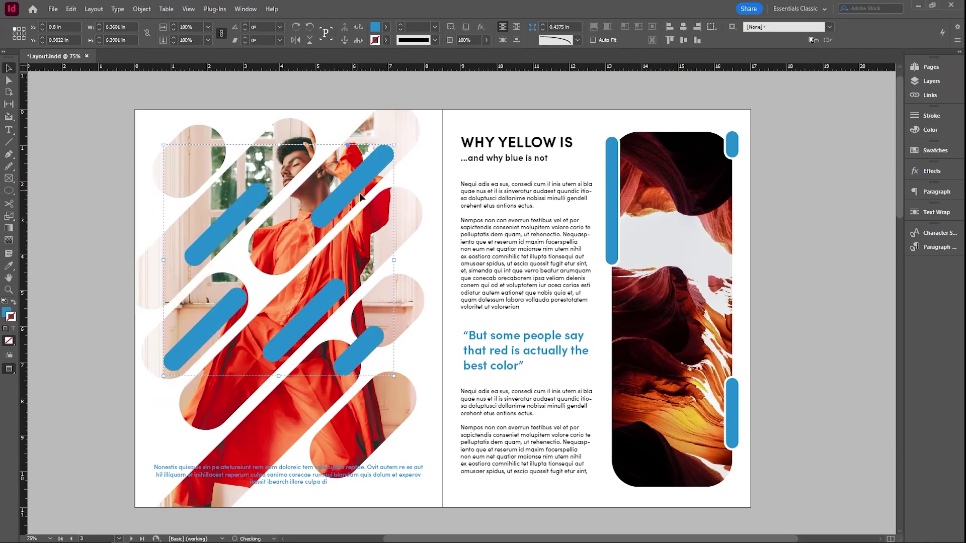
{"action": "left_click_drag", "start_coordinate": [363, 200], "coordinate": [368, 206]}
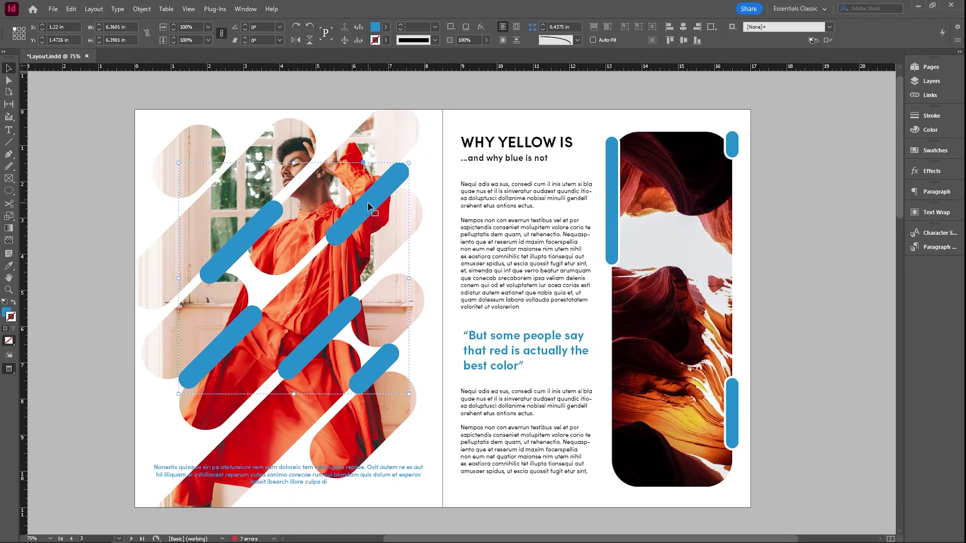
Ungroup the blue bars and move the top-right bar up toward the page corner
{"action": "key", "text": "ctrl+shift+g"}
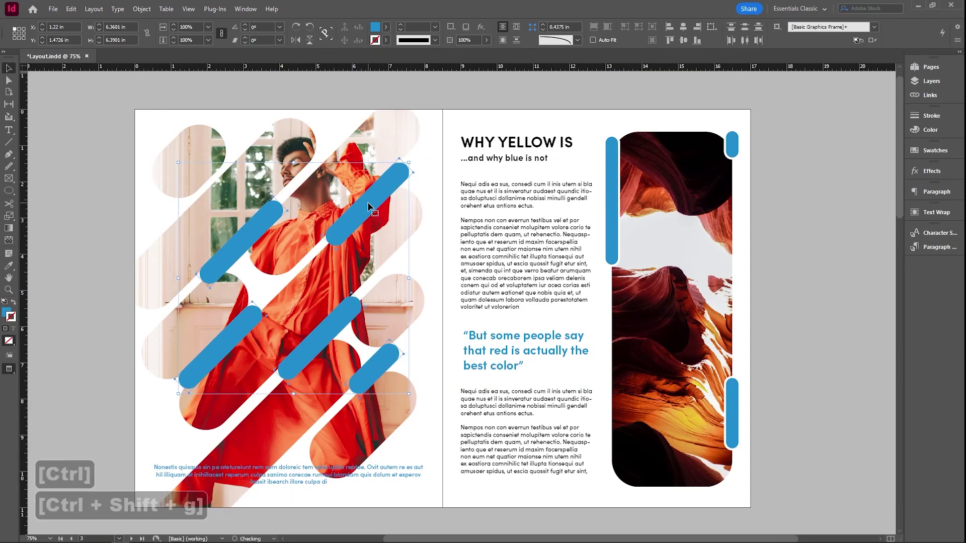
{"action": "left_click", "coordinate": [431, 104]}
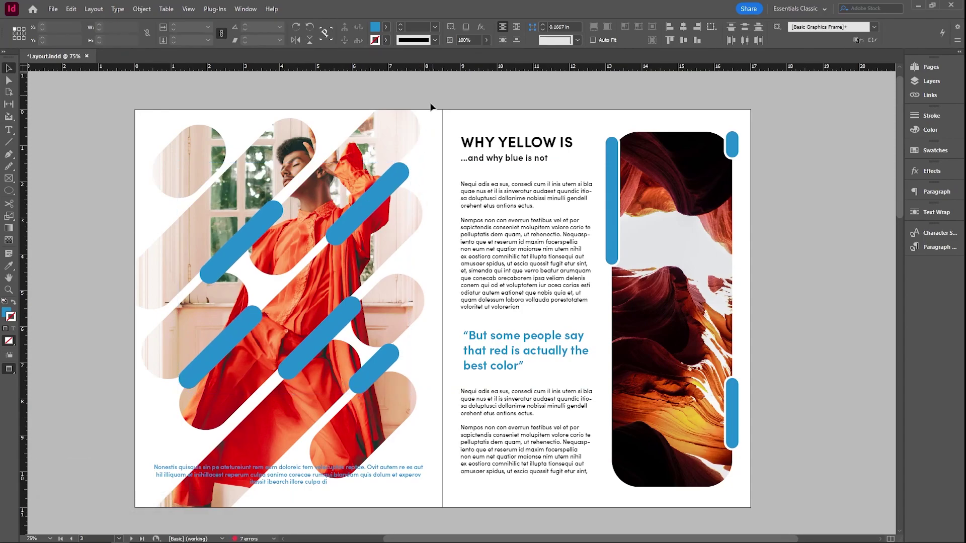
{"action": "left_click", "coordinate": [394, 194]}
{"action": "left_click_drag", "start_coordinate": [393, 192], "coordinate": [407, 154]}
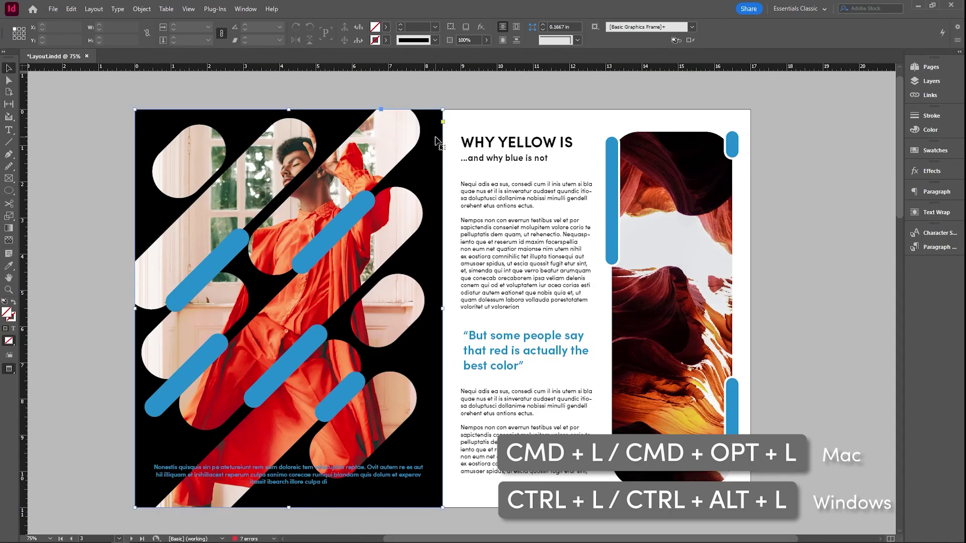
Test moving the black background frame up-left, then undo back to its aligned position
{"action": "left_click_drag", "start_coordinate": [436, 140], "coordinate": [415, 154]}
{"action": "key", "text": "ctrl+z"}
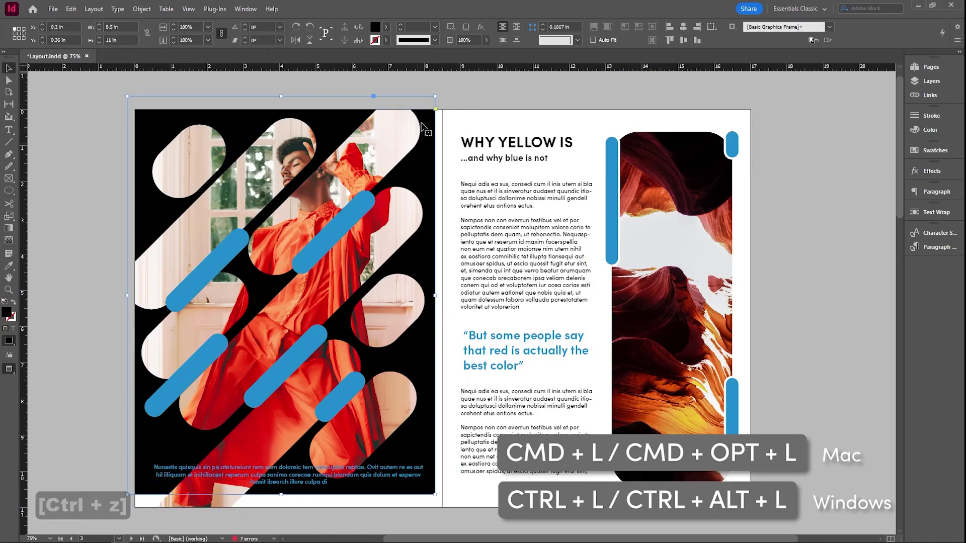
{"action": "key", "text": "ctrl+z"}
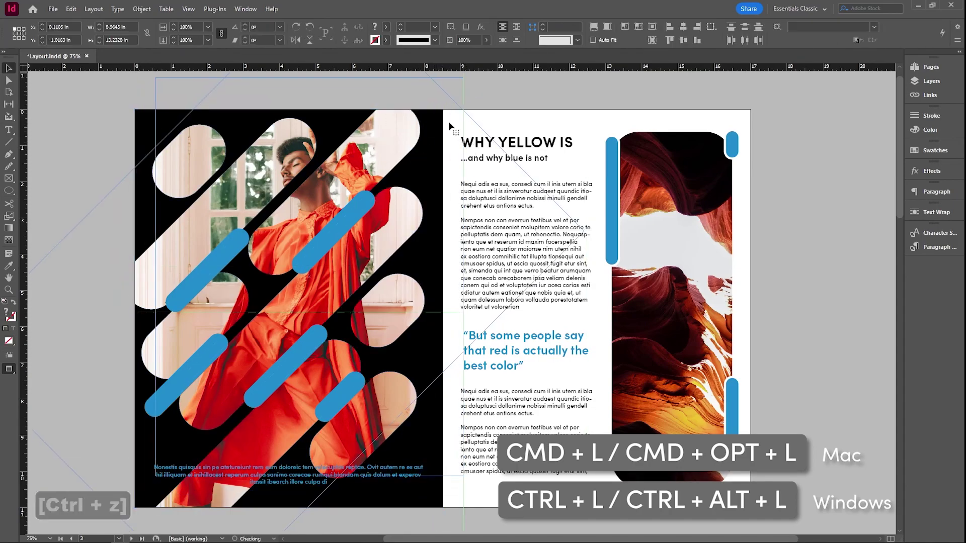
{"action": "key", "text": "ctrl+shift+z"}
{"action": "key", "text": "ctrl+z"}
{"action": "left_click", "coordinate": [478, 90]}
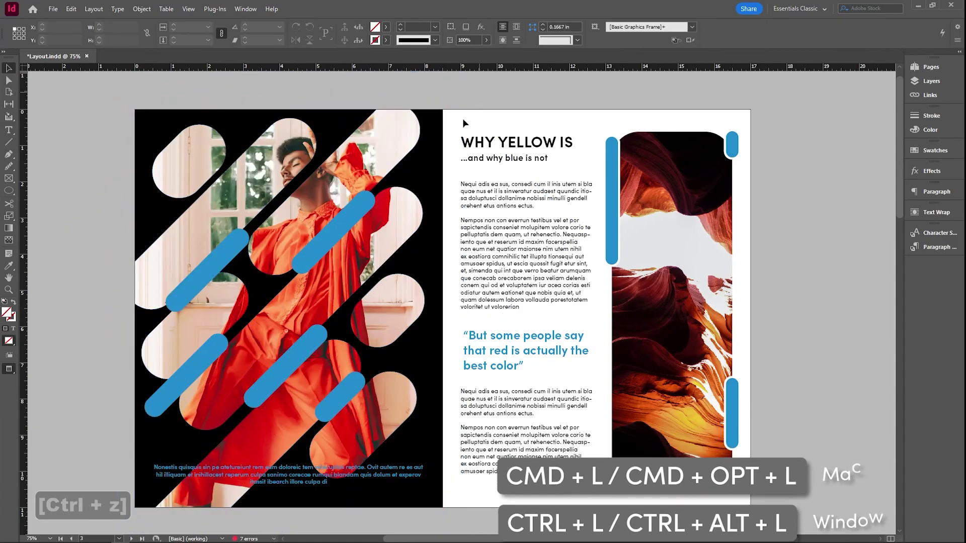
Lock the black background frame and test repositioning the photo inside its cutout, then undo
{"action": "left_click", "coordinate": [430, 158]}
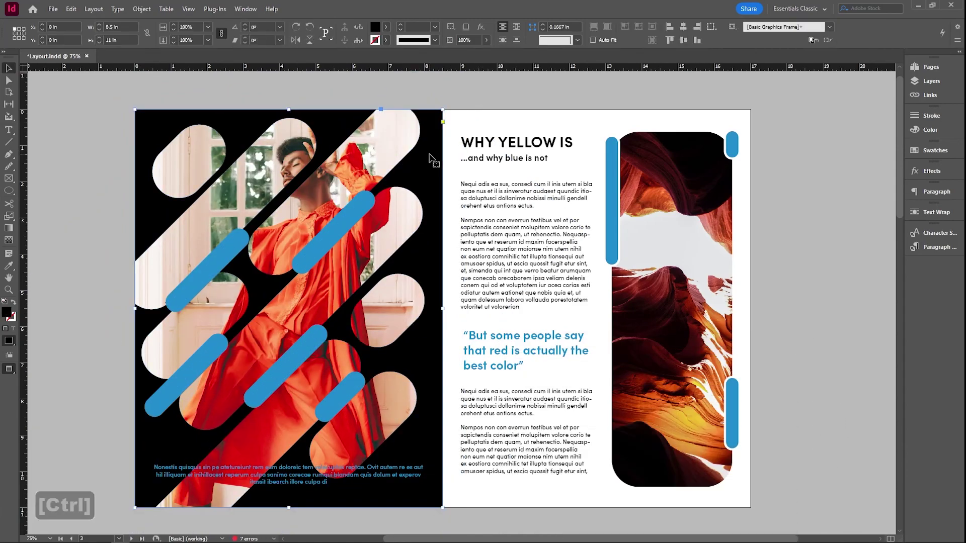
{"action": "key", "text": "ctrl+l"}
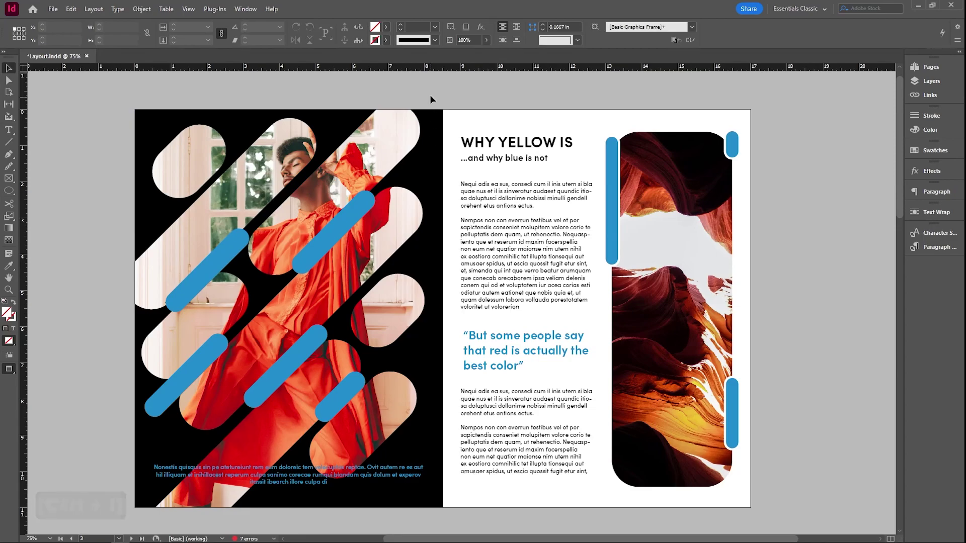
{"action": "left_click", "coordinate": [367, 176]}
{"action": "left_click_drag", "start_coordinate": [389, 171], "coordinate": [422, 112]}
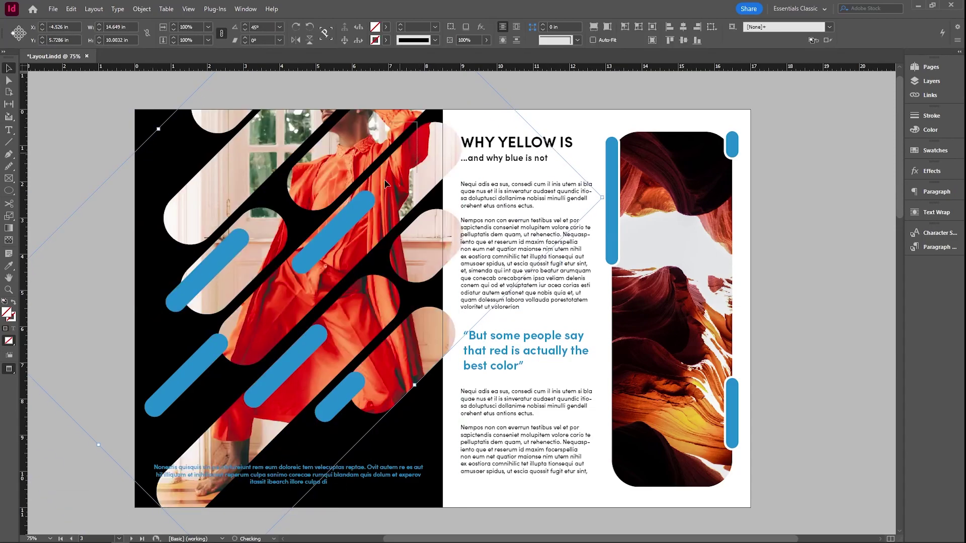
{"action": "left_click_drag", "start_coordinate": [383, 195], "coordinate": [357, 231]}
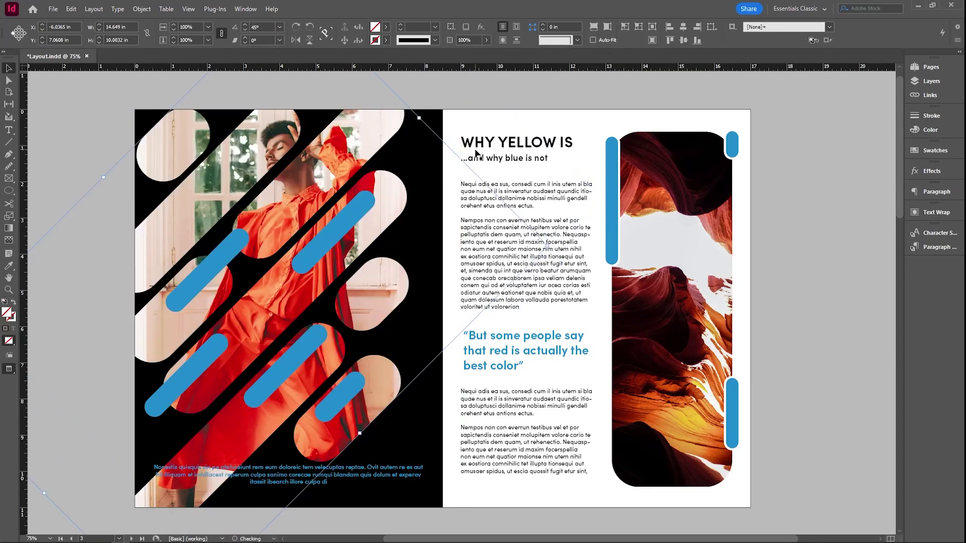
{"action": "key", "text": "ctrl+z"}
{"action": "key", "text": "ctrl+z"}
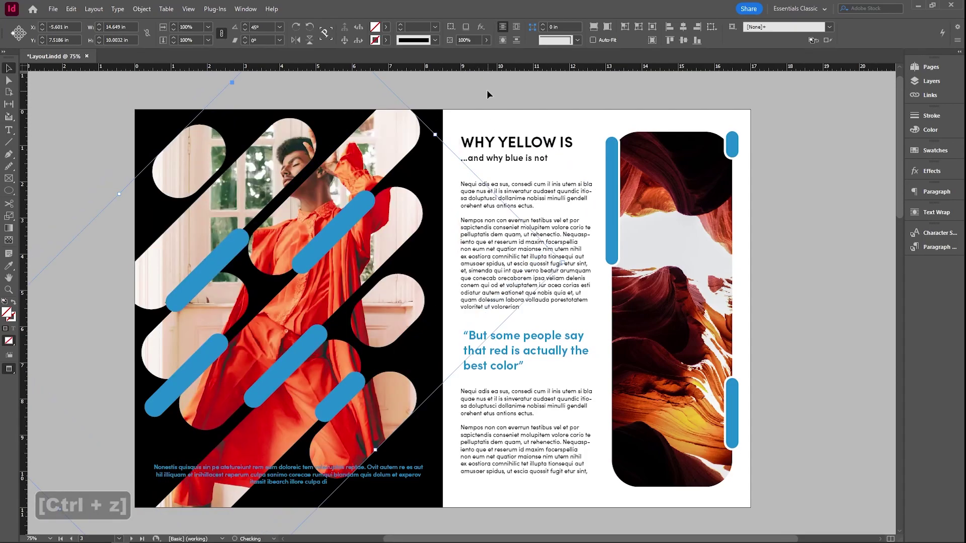
{"action": "left_click", "coordinate": [485, 90]}
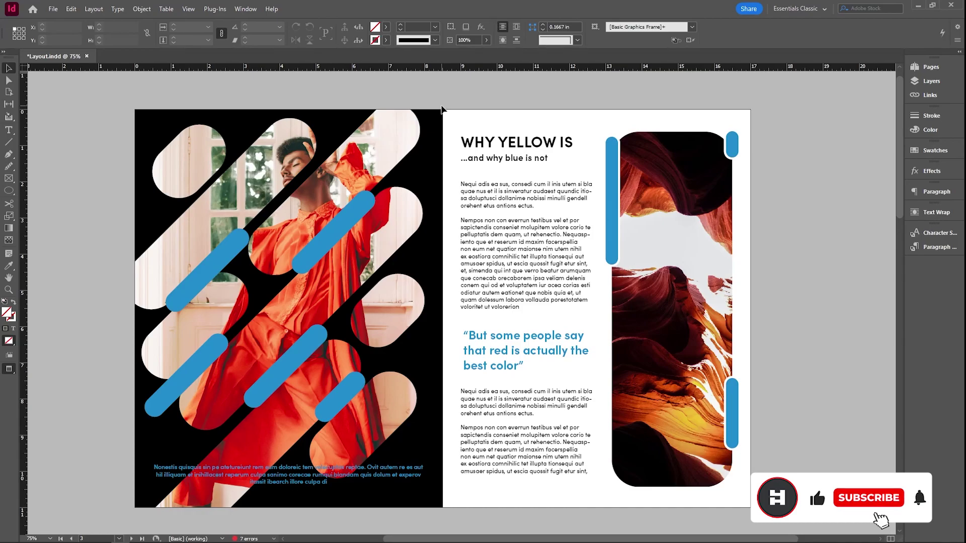
Unlock all objects on the spread and undo the test nudge of the background
{"action": "left_click", "coordinate": [441, 108], "text": "ctrl+alt"}
{"action": "key", "text": "ctrl+alt+bracketleft"}
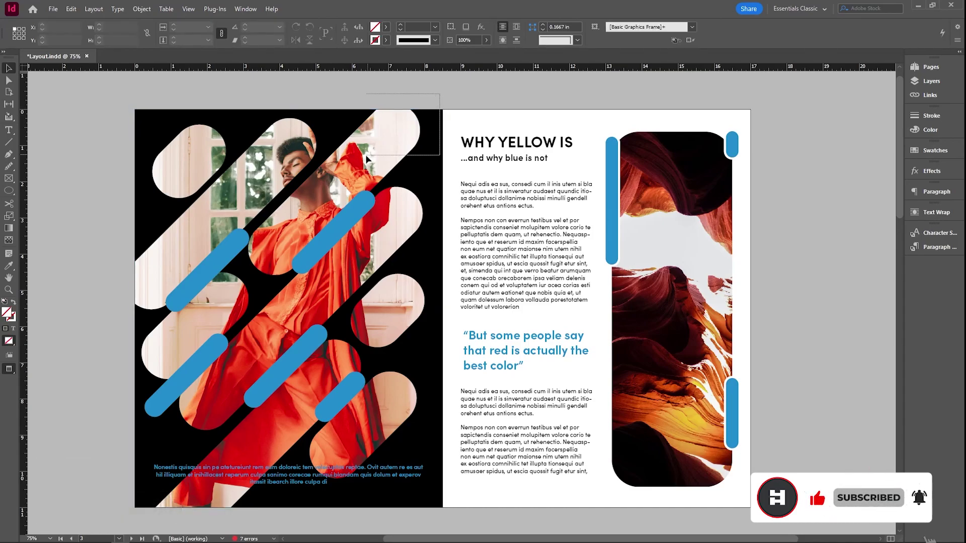
{"action": "key", "text": "ctrl+z"}
{"action": "key", "text": "ctrl+z"}
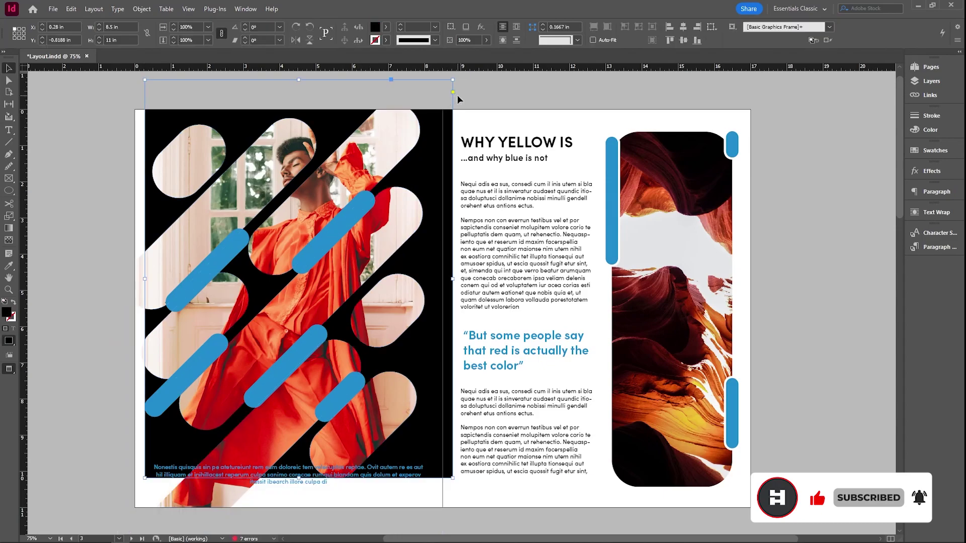
{"action": "key", "text": "ctrl+z"}
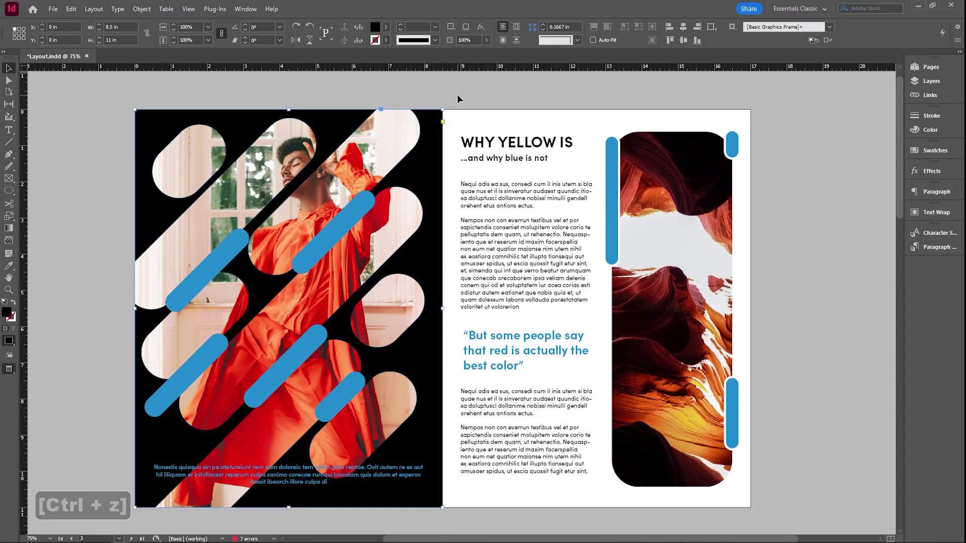